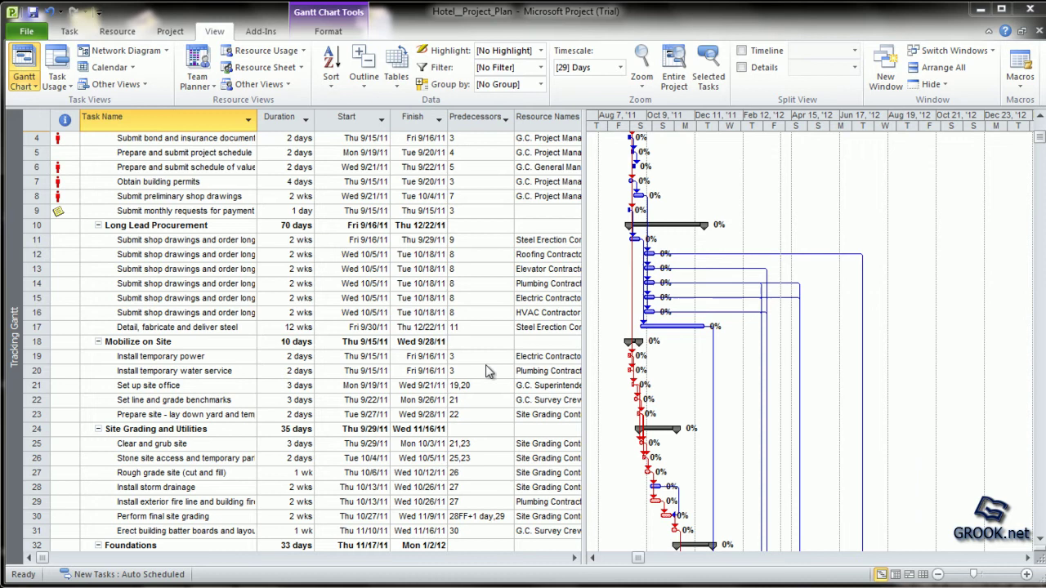
# Select the early tasks in turn: notice to proceed, bond and insurance, project schedule, schedule of values
pyautogui.click(155, 141)
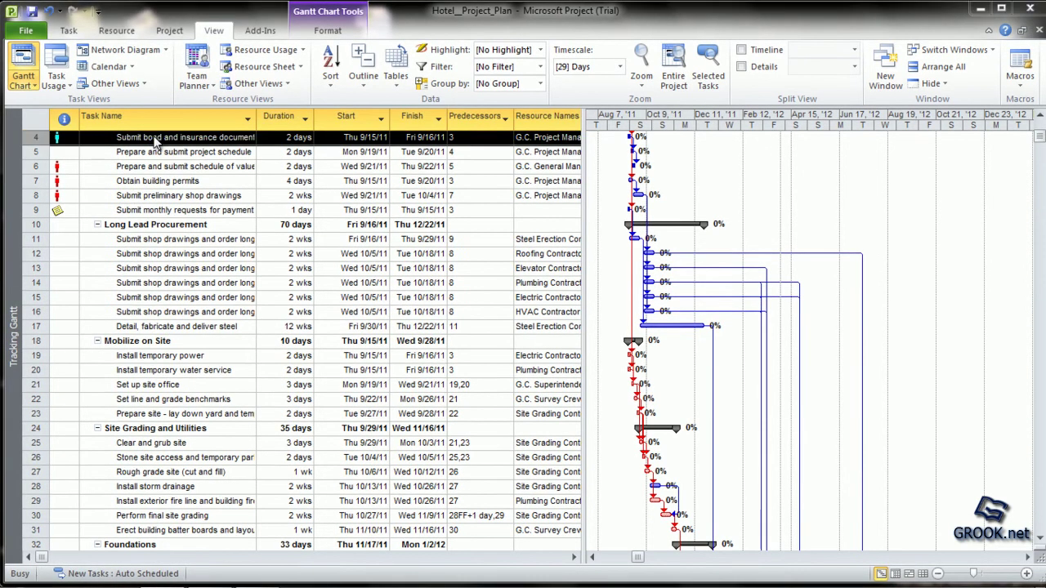
pyautogui.press('Escape')
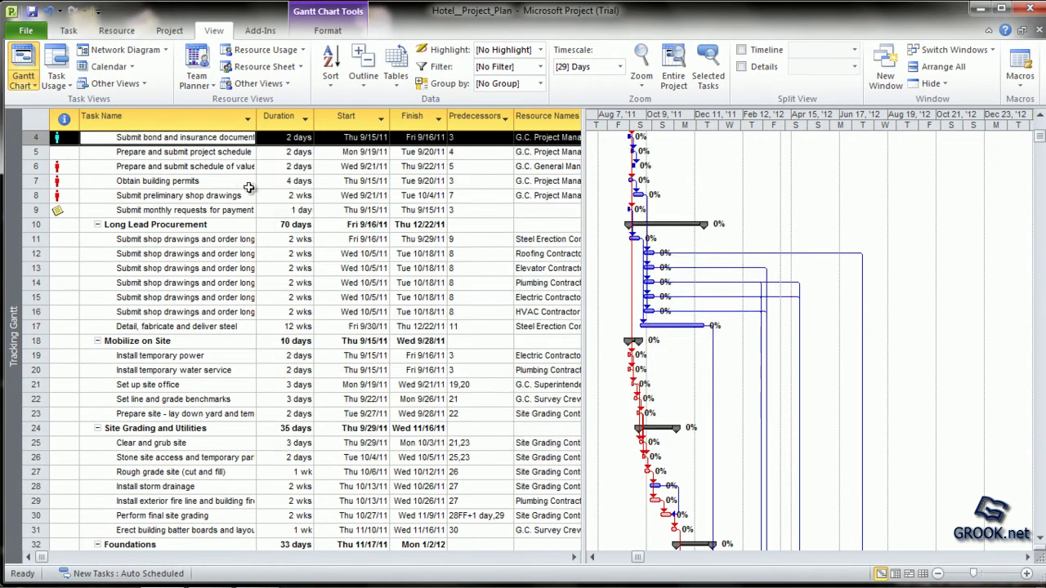
pyautogui.scroll(1, 248, 188)
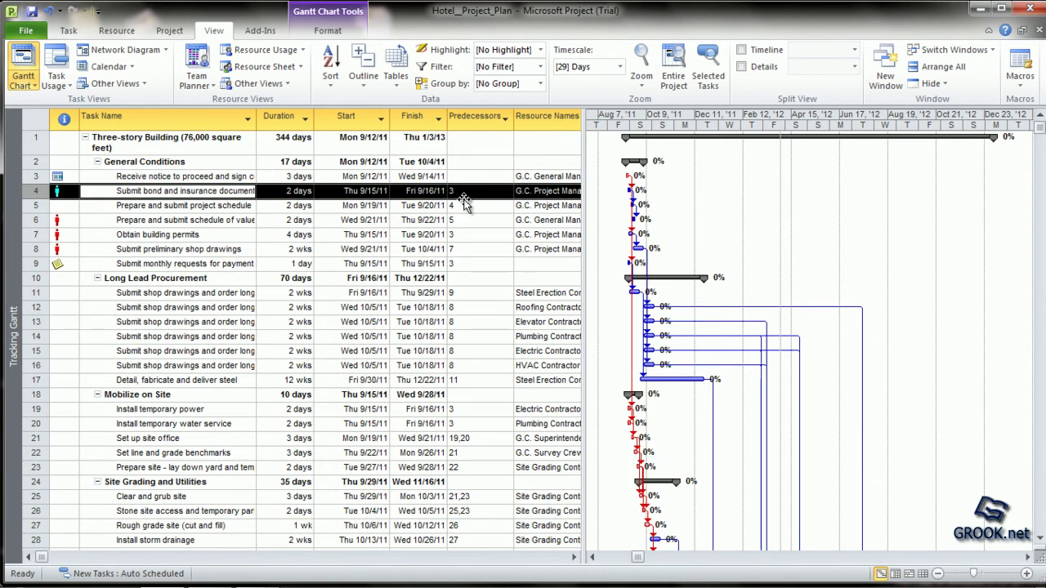
pyautogui.click(196, 161)
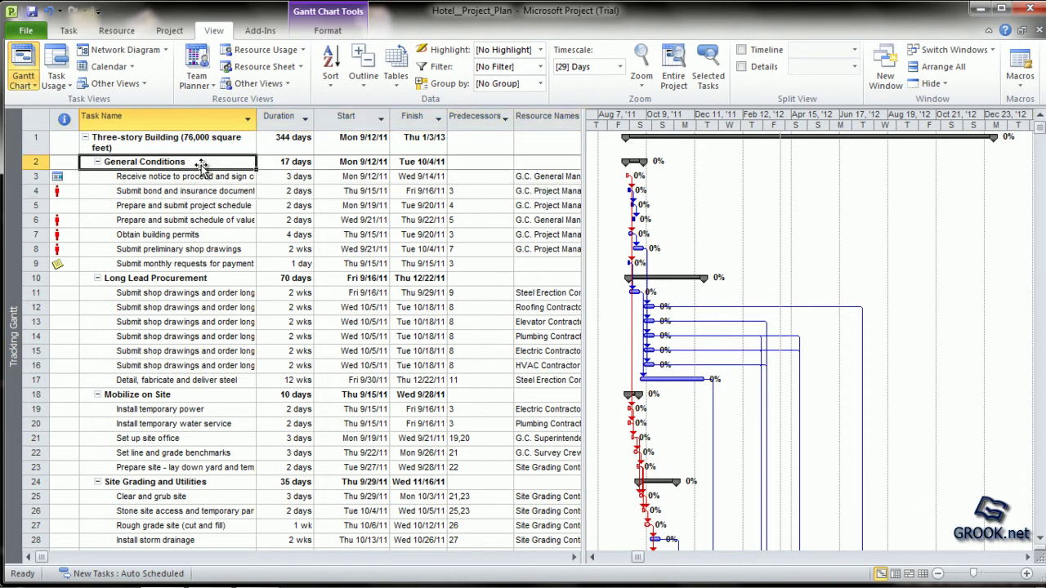
pyautogui.click(204, 176)
pyautogui.click(210, 192)
pyautogui.click(216, 206)
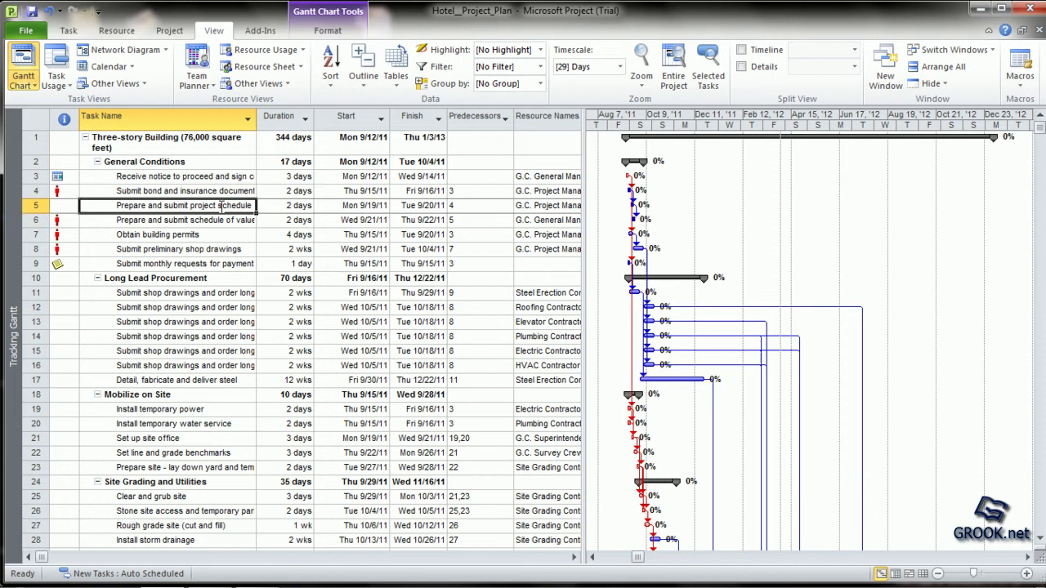
pyautogui.click(225, 220)
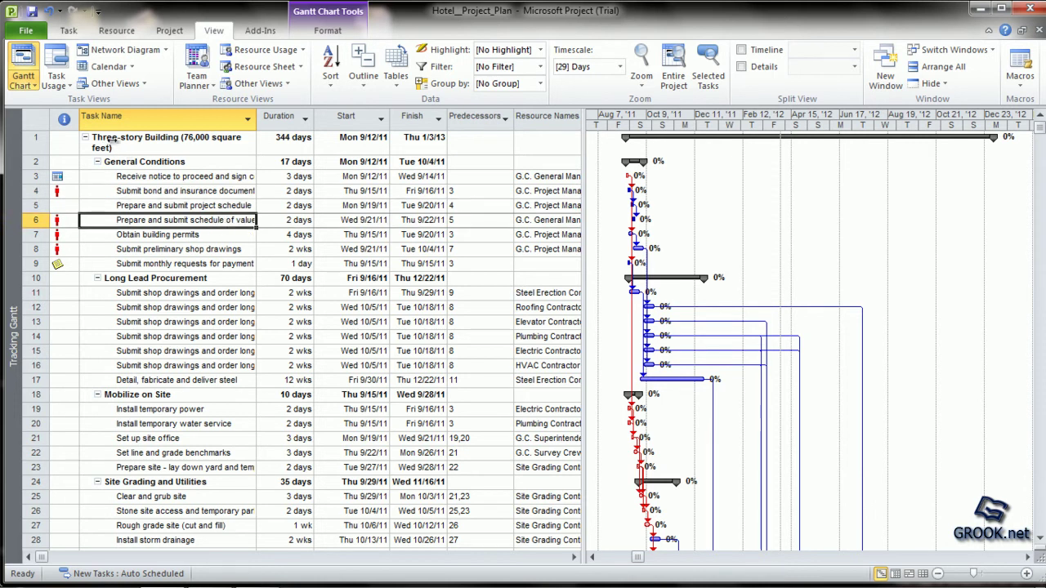
# Collapse and re-expand the whole building summary and the General Conditions subtasks
pyautogui.click(87, 142)
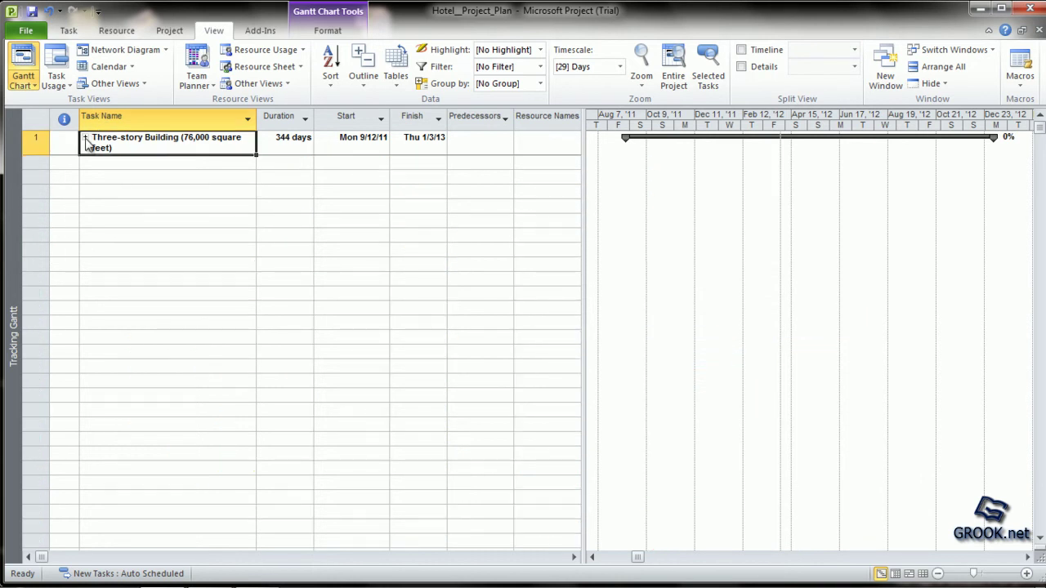
pyautogui.click(87, 142)
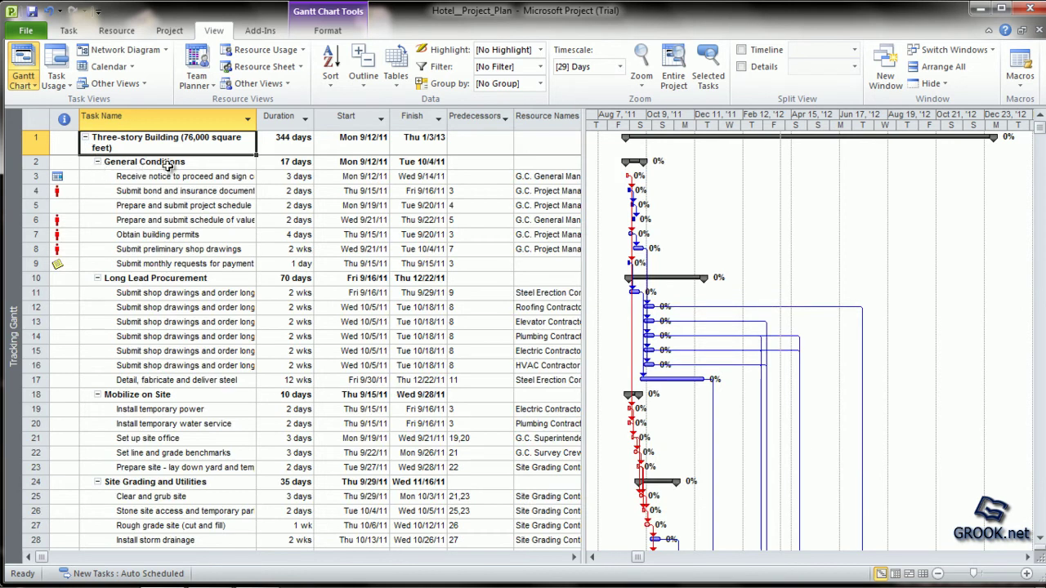
pyautogui.click(195, 164)
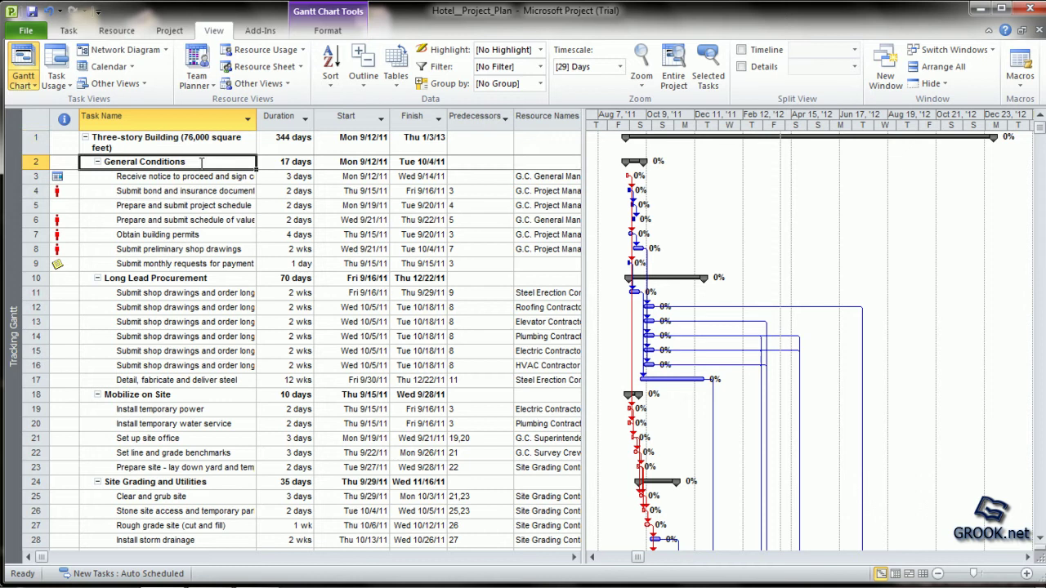
pyautogui.click(97, 162)
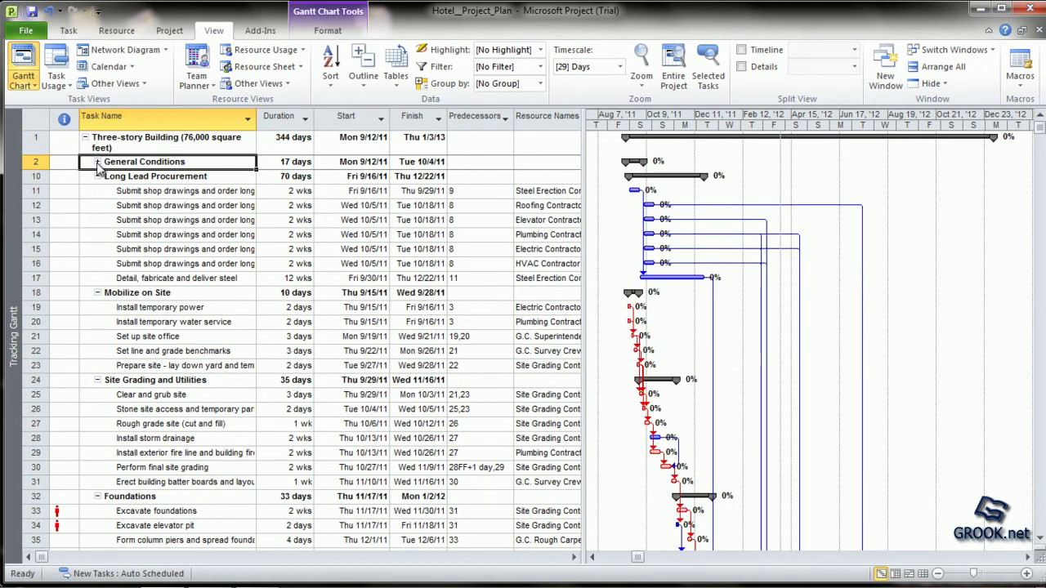
pyautogui.click(97, 162)
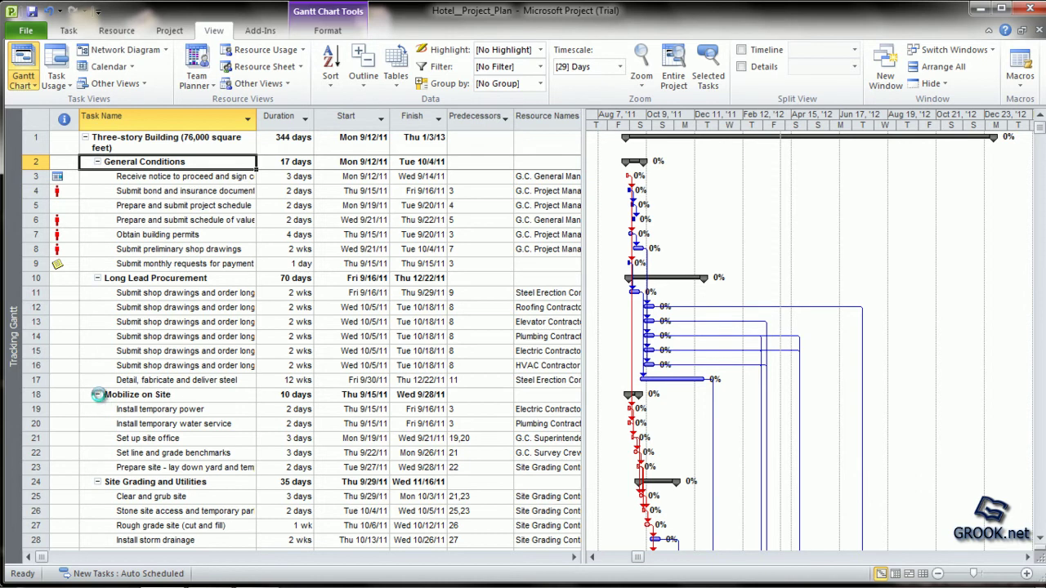
# Collapse Mobilize on Site, Long Lead Procurement and General Conditions, then expand them all again
pyautogui.click(97, 394)
pyautogui.click(97, 278)
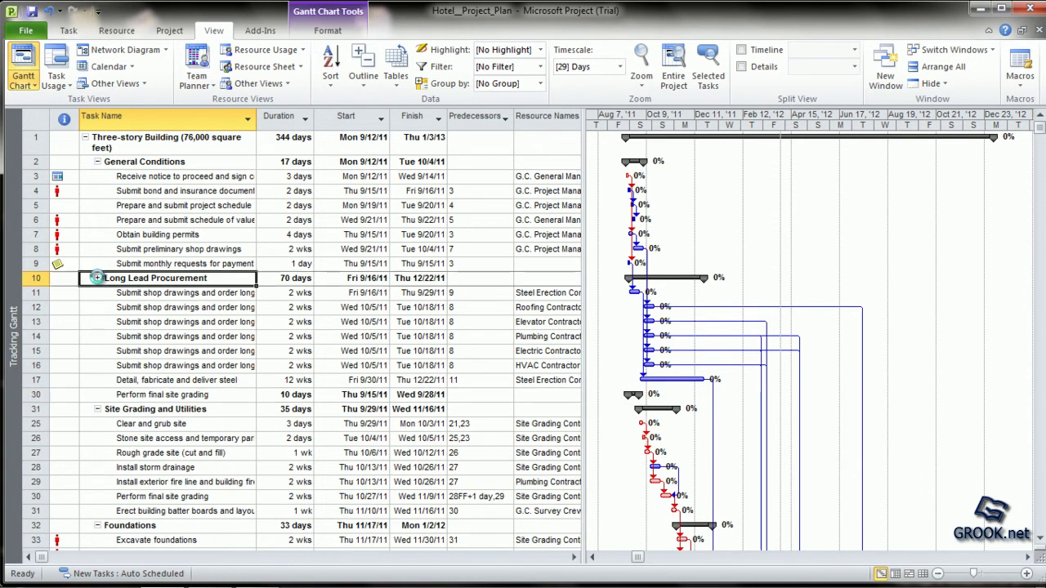
pyautogui.click(97, 162)
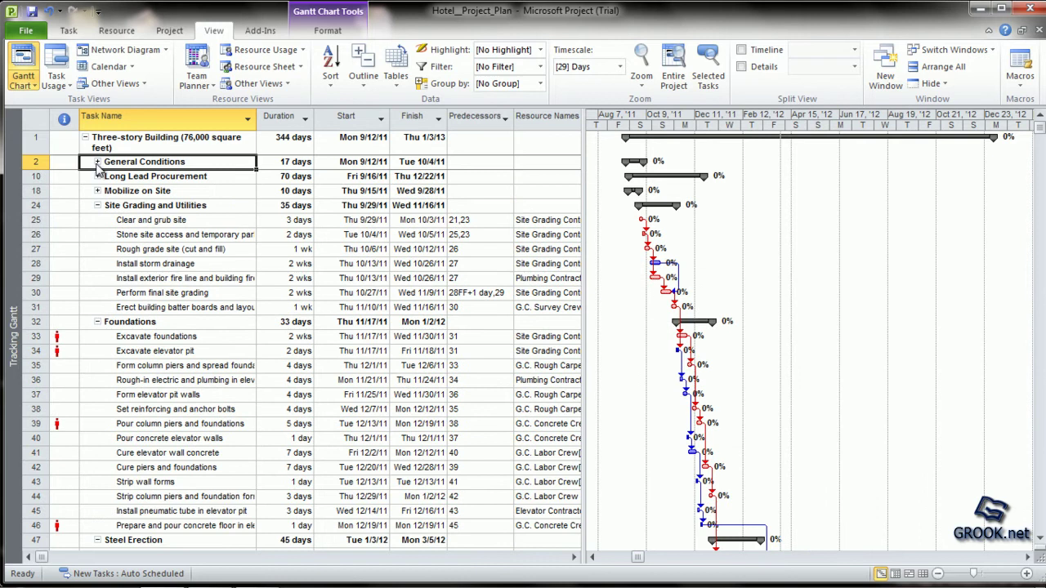
pyautogui.click(97, 162)
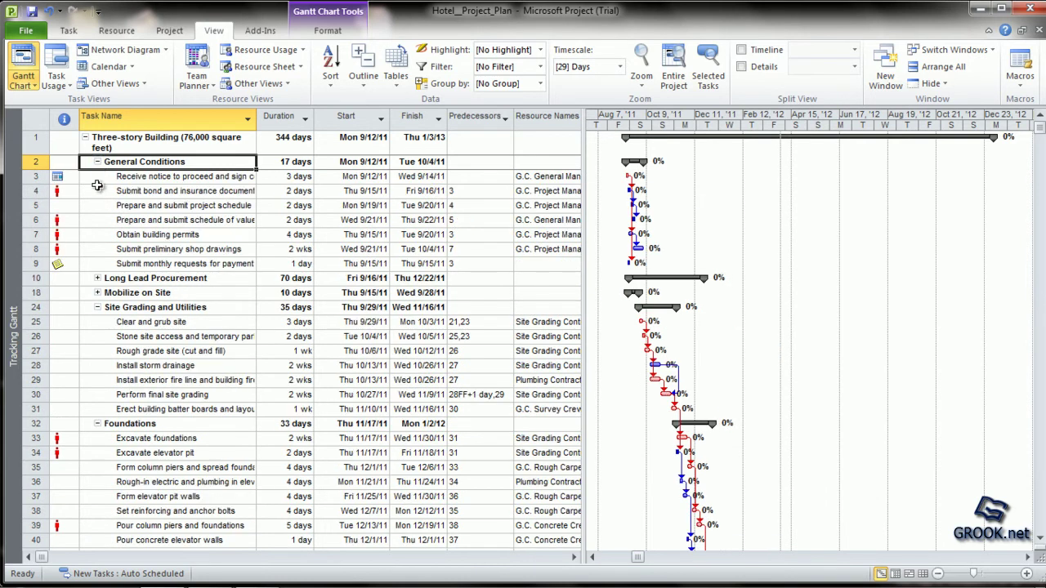
pyautogui.click(97, 277)
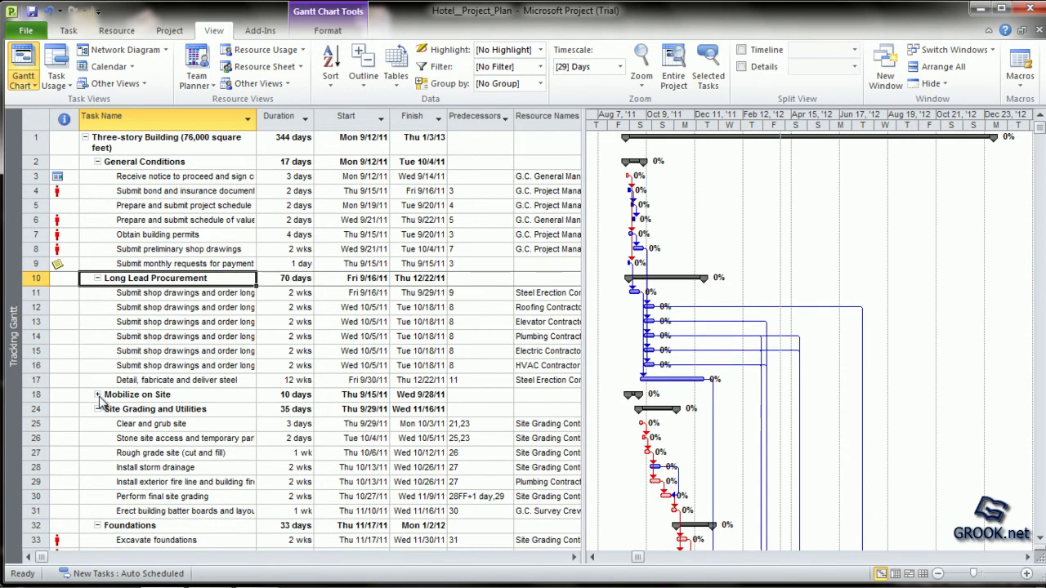
pyautogui.click(97, 395)
pyautogui.click(97, 394)
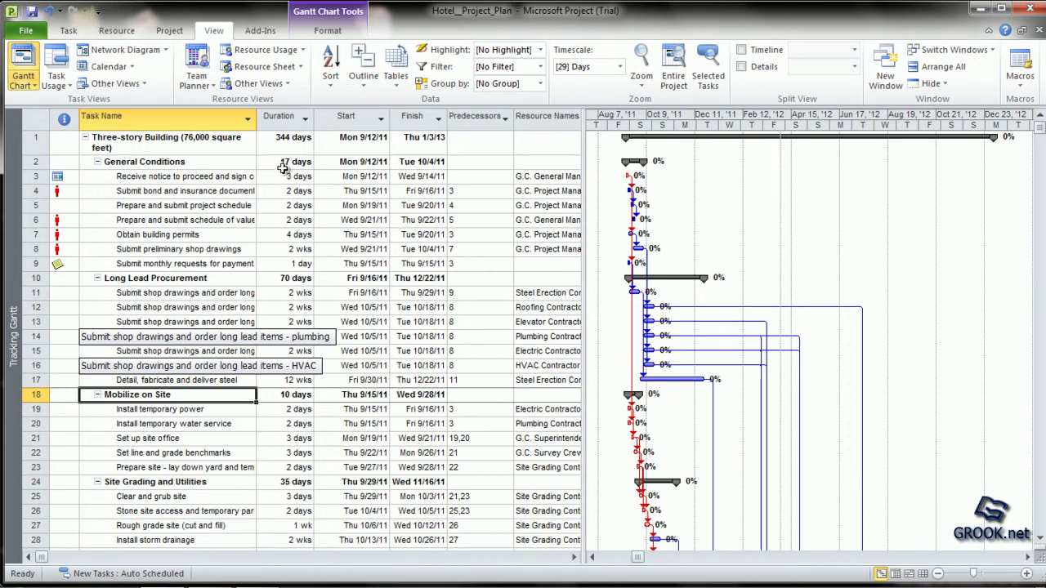
# Inspect the Duration column and the cells of tasks 3–5, then select General Conditions
pyautogui.click(279, 116)
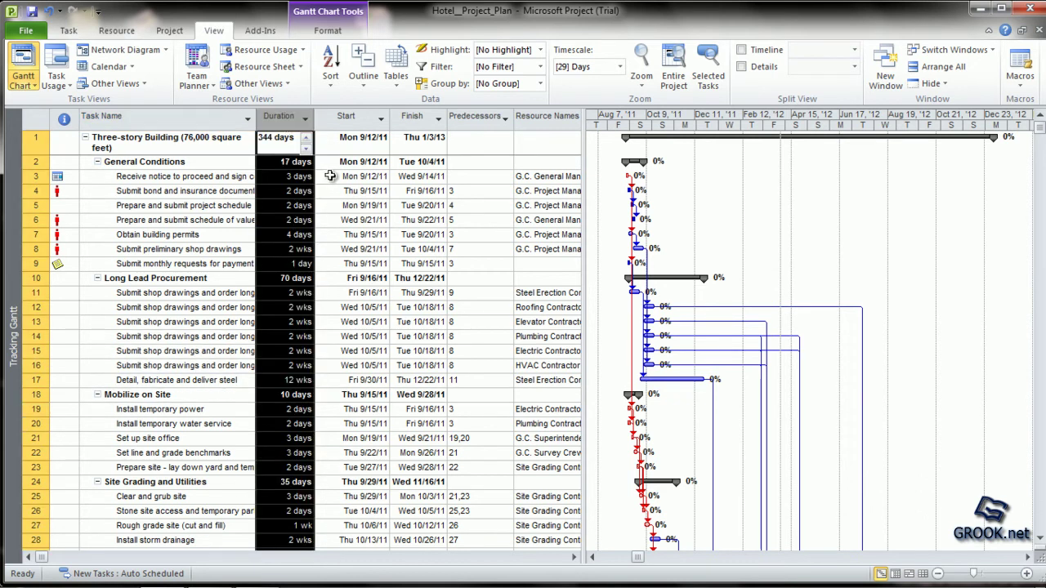
pyautogui.click(367, 176)
pyautogui.click(200, 176)
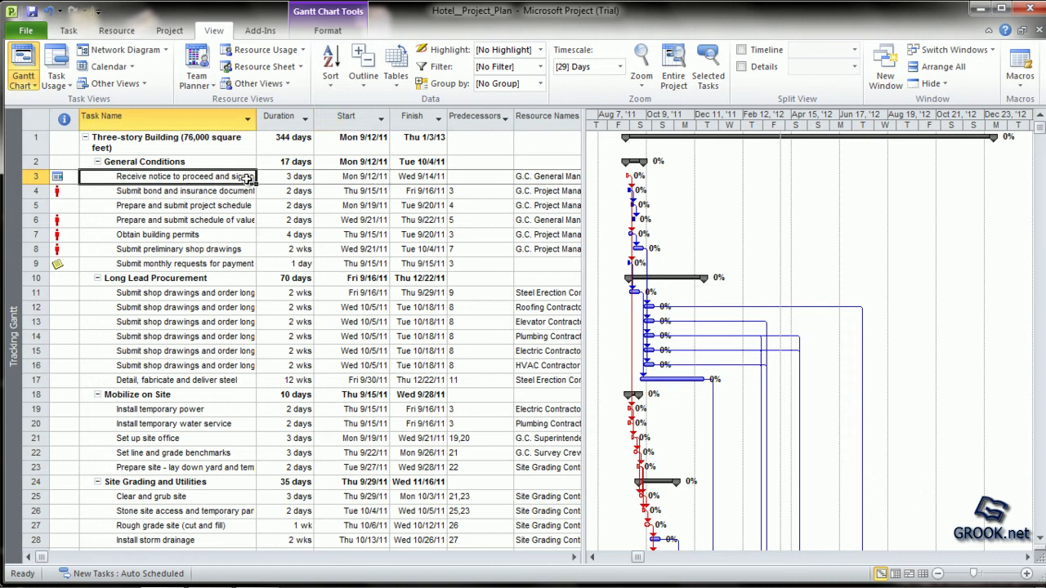
pyautogui.press('Tab')
pyautogui.click(277, 192)
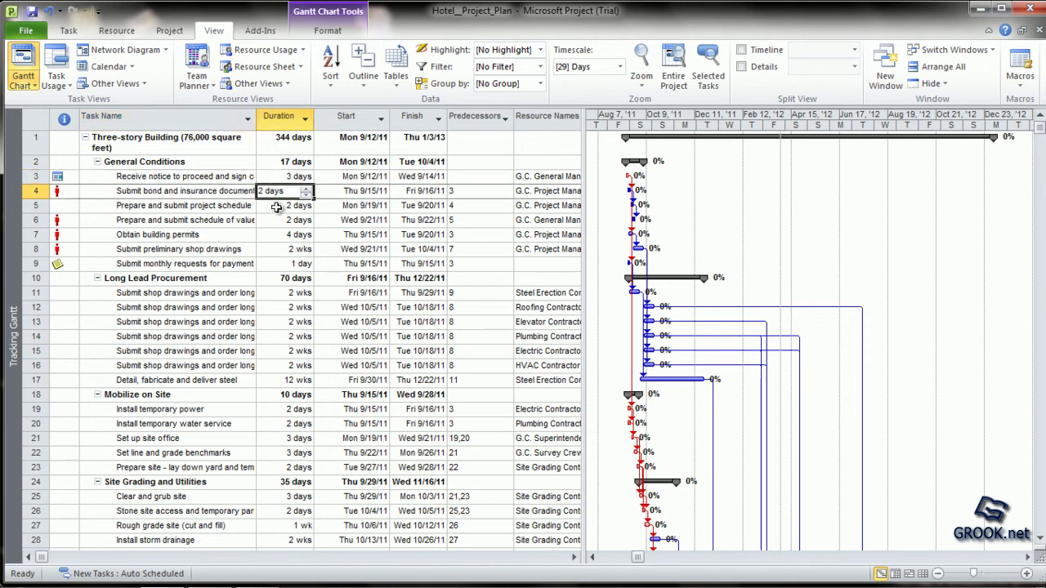
pyautogui.click(278, 206)
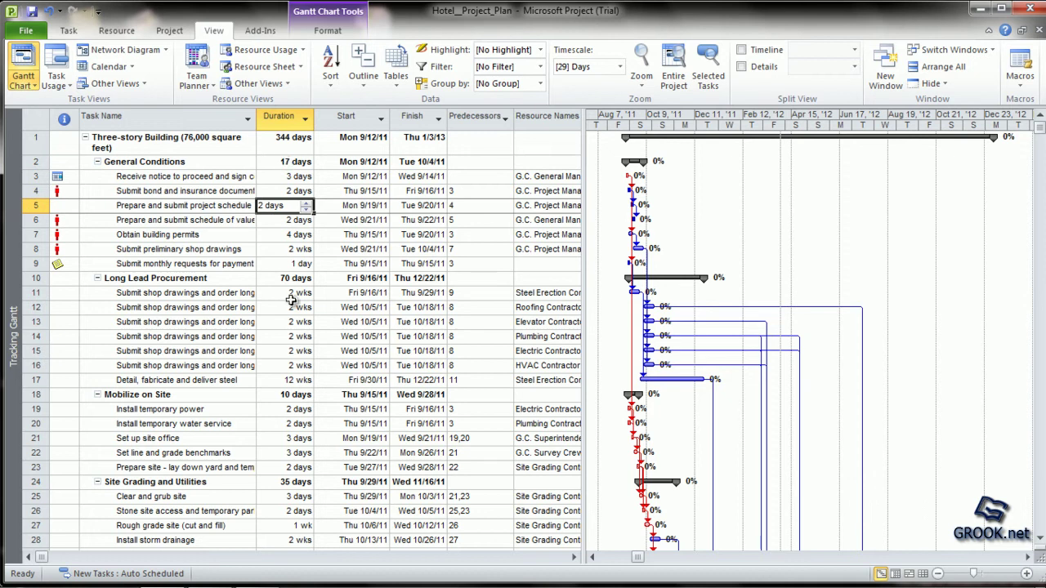
pyautogui.click(219, 163)
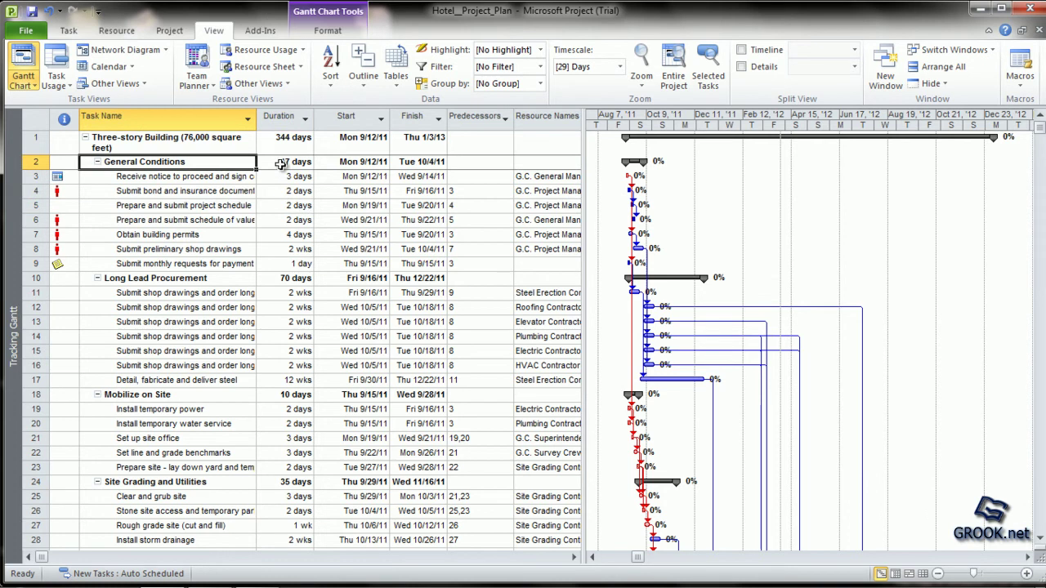
# Review Project Information (start Mon 9/12/11, Standard calendar) and close it unchanged
pyautogui.click(169, 31)
pyautogui.click(82, 67)
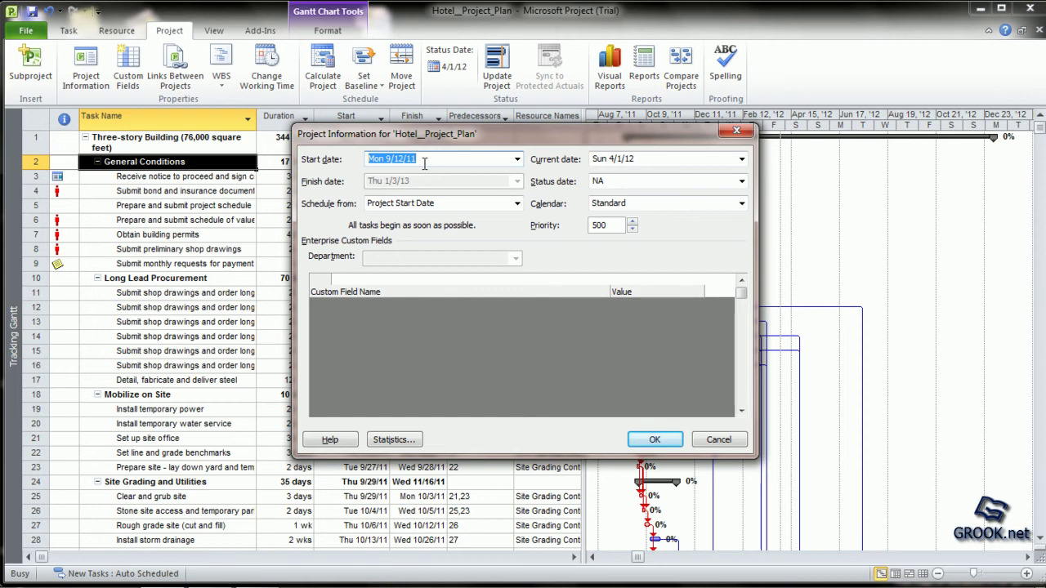
pyautogui.click(741, 204)
pyautogui.click(741, 205)
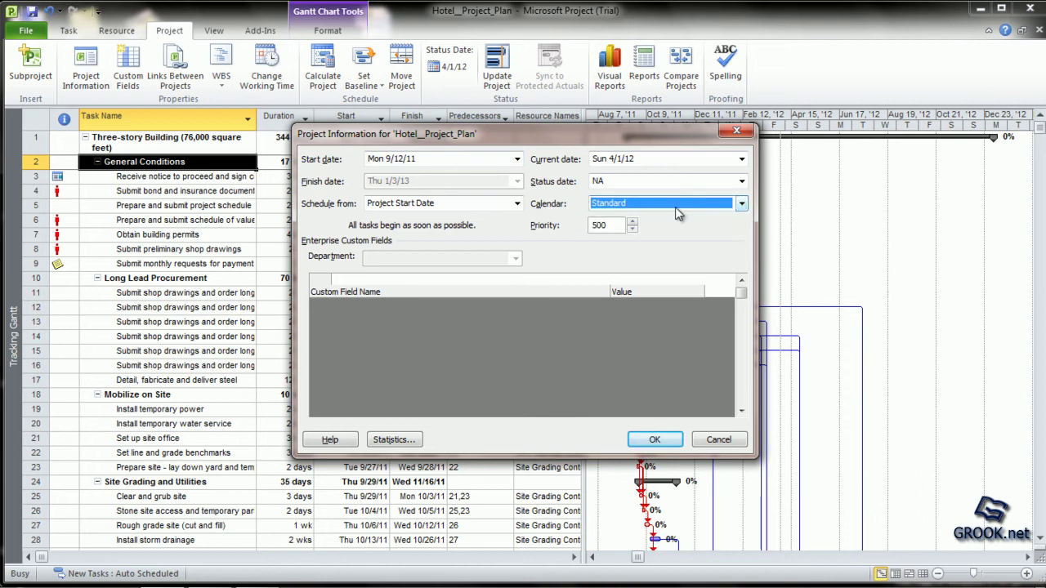
pyautogui.click(736, 133)
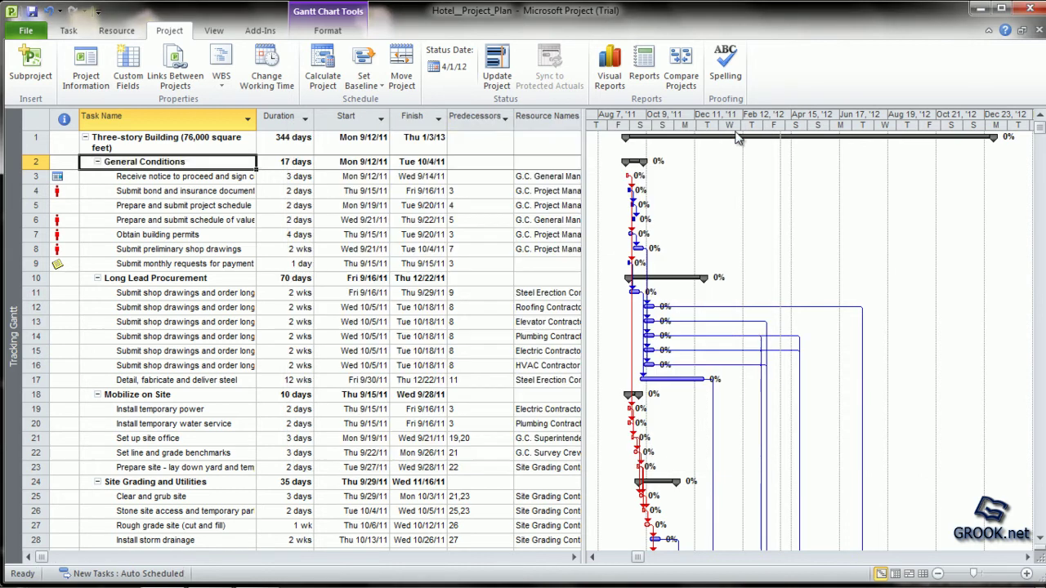
pyautogui.click(270, 74)
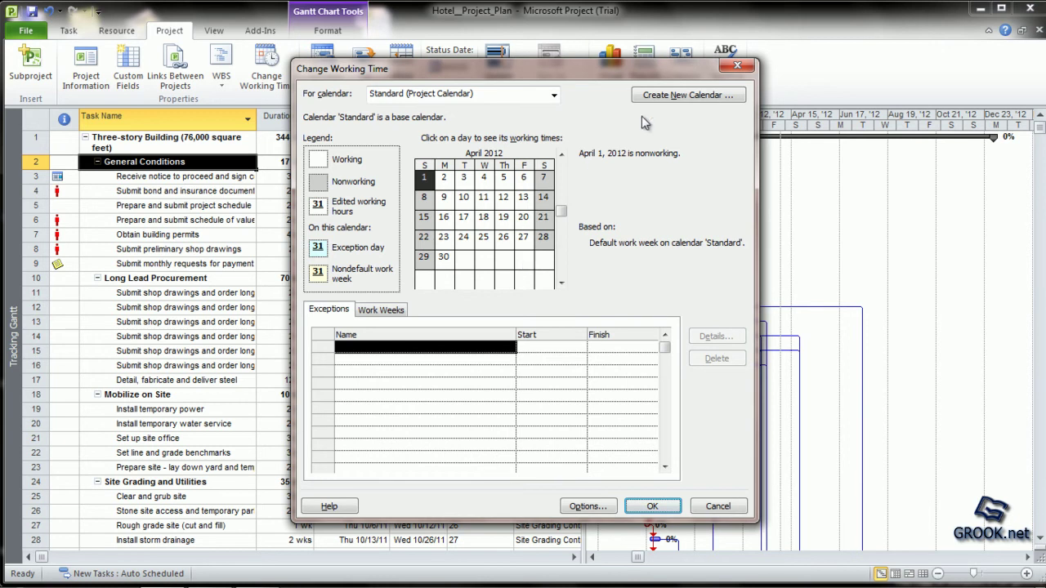
pyautogui.click(739, 71)
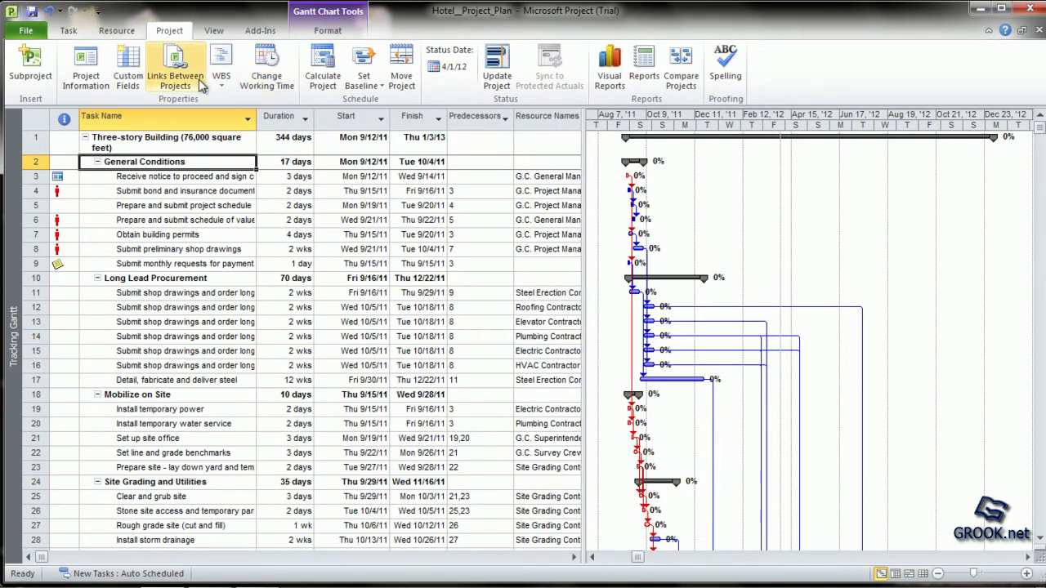
pyautogui.click(86, 78)
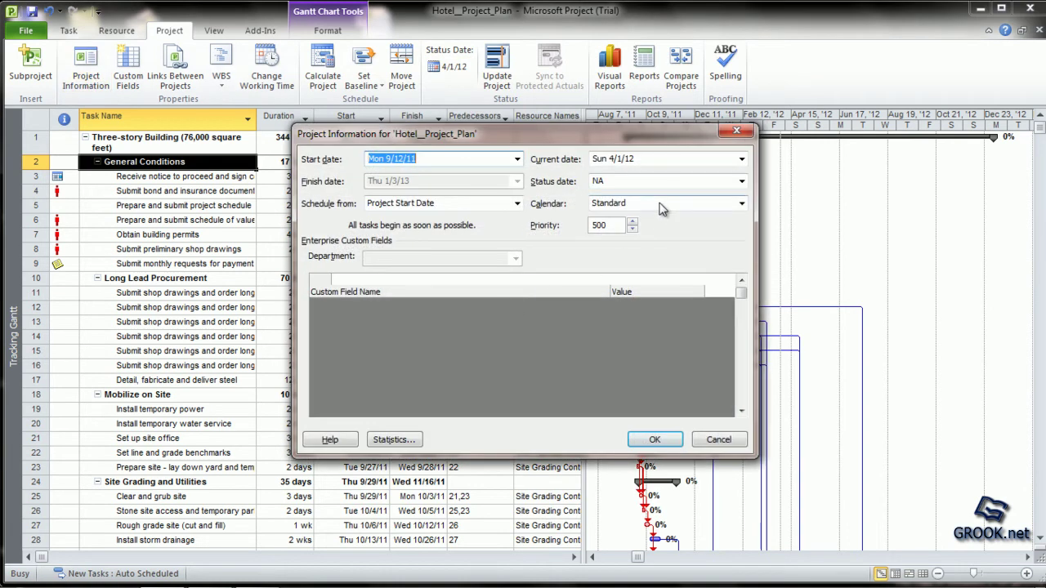
pyautogui.click(736, 131)
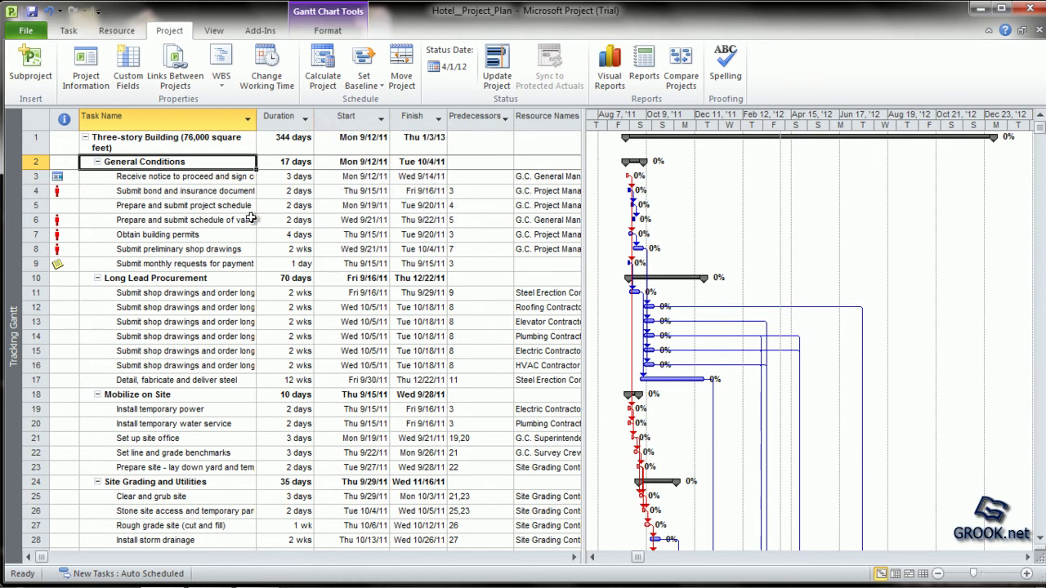
pyautogui.click(477, 119)
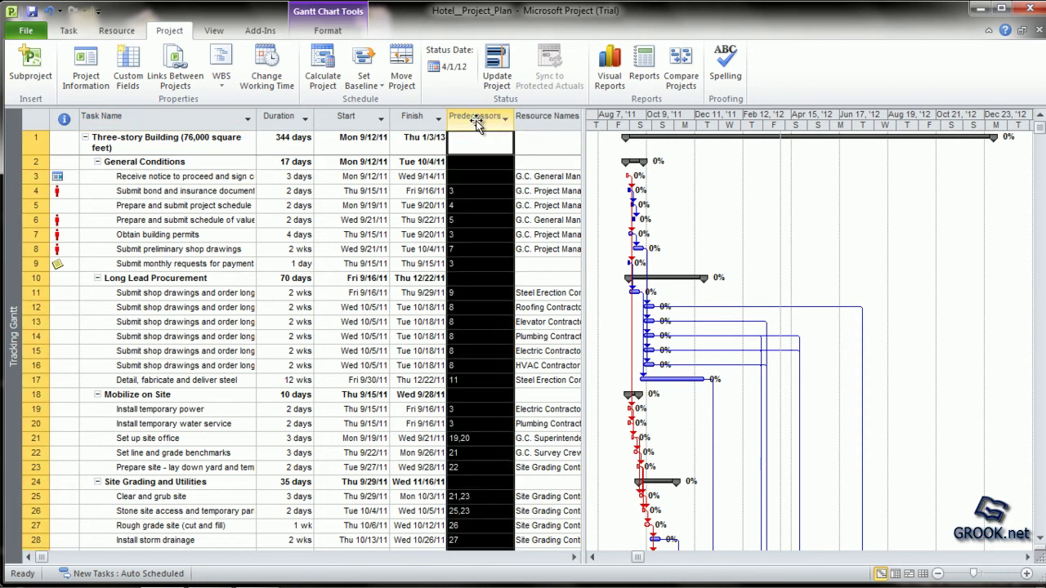
pyautogui.click(478, 191)
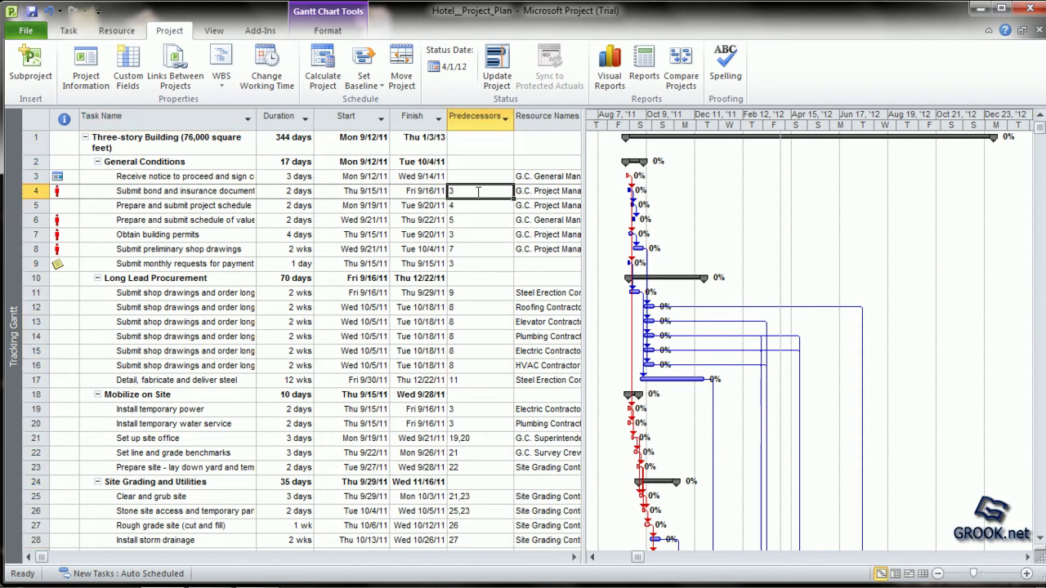
pyautogui.doubleClick(169, 193)
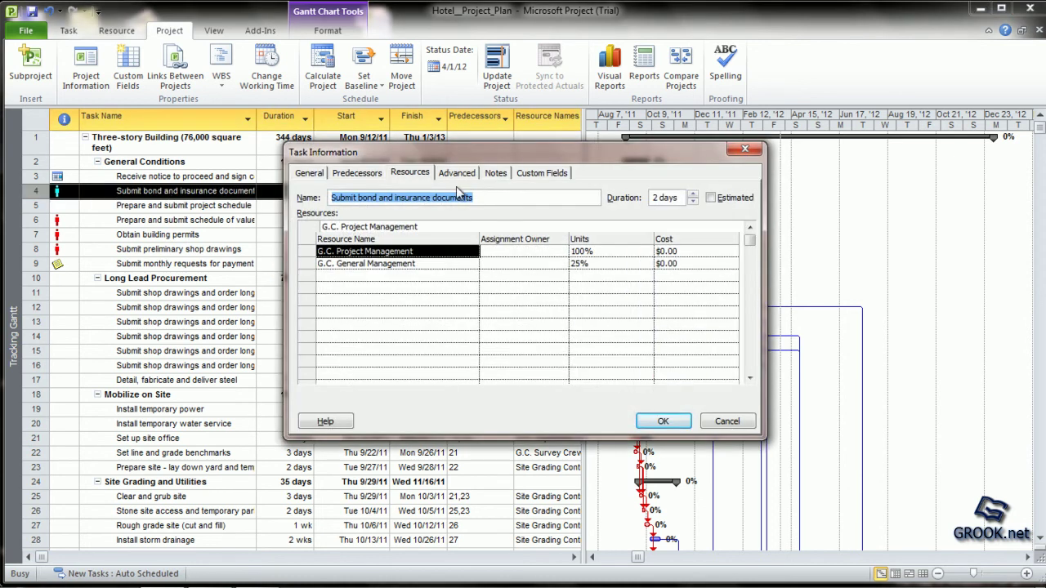
pyautogui.click(355, 175)
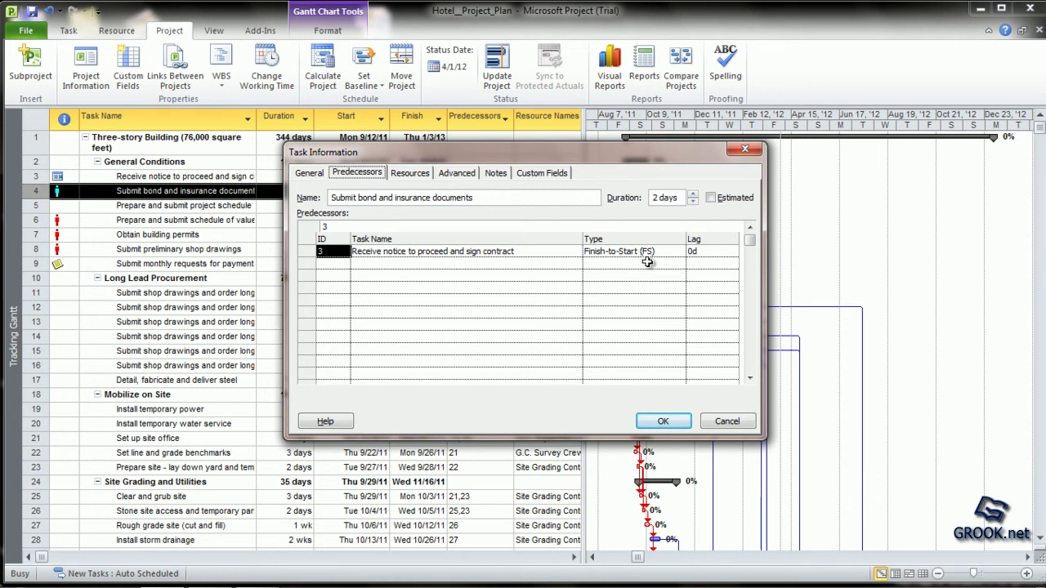
pyautogui.click(666, 253)
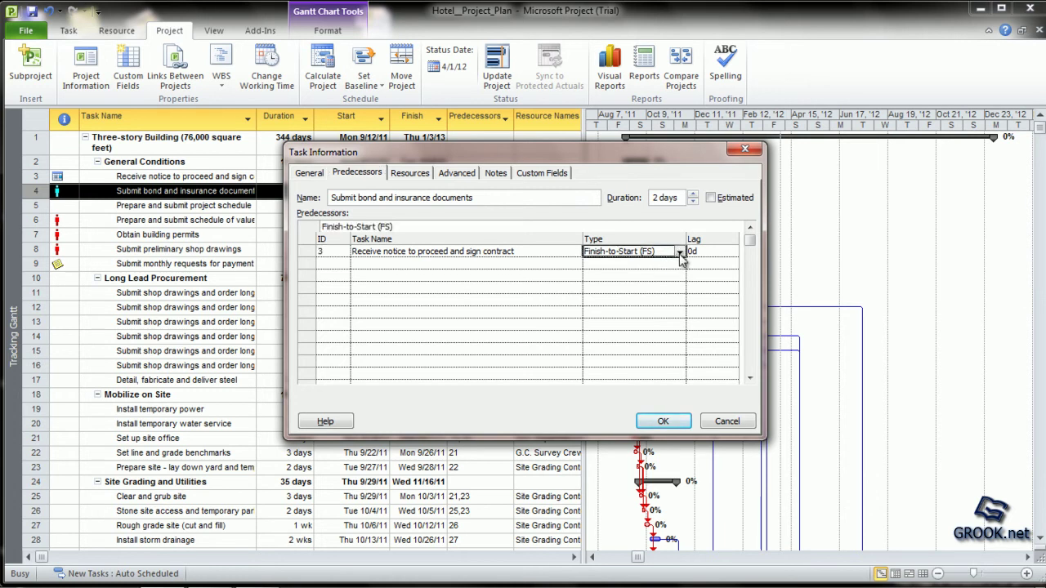
pyautogui.click(679, 253)
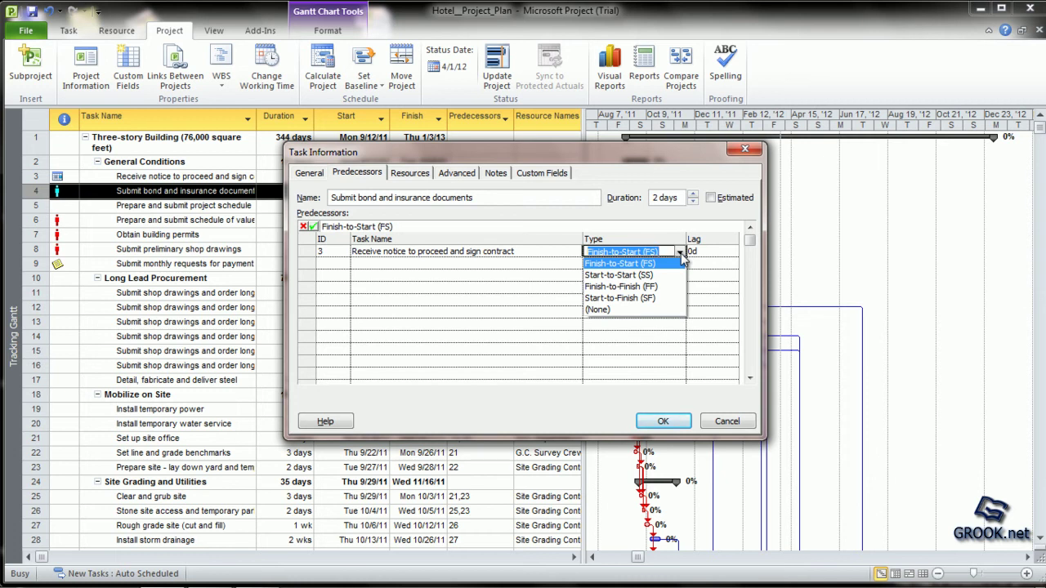
pyautogui.click(722, 258)
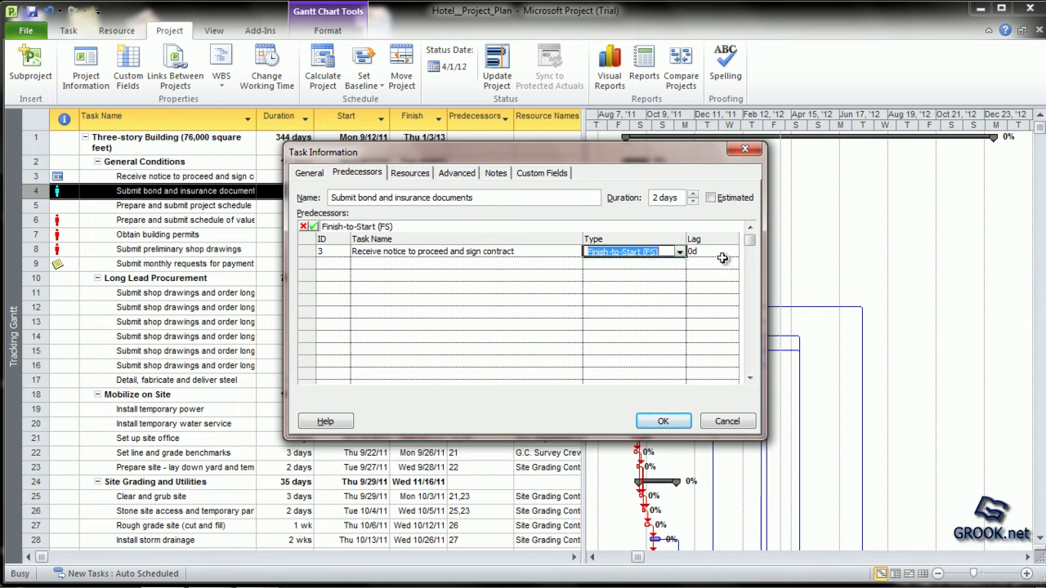
pyautogui.click(715, 243)
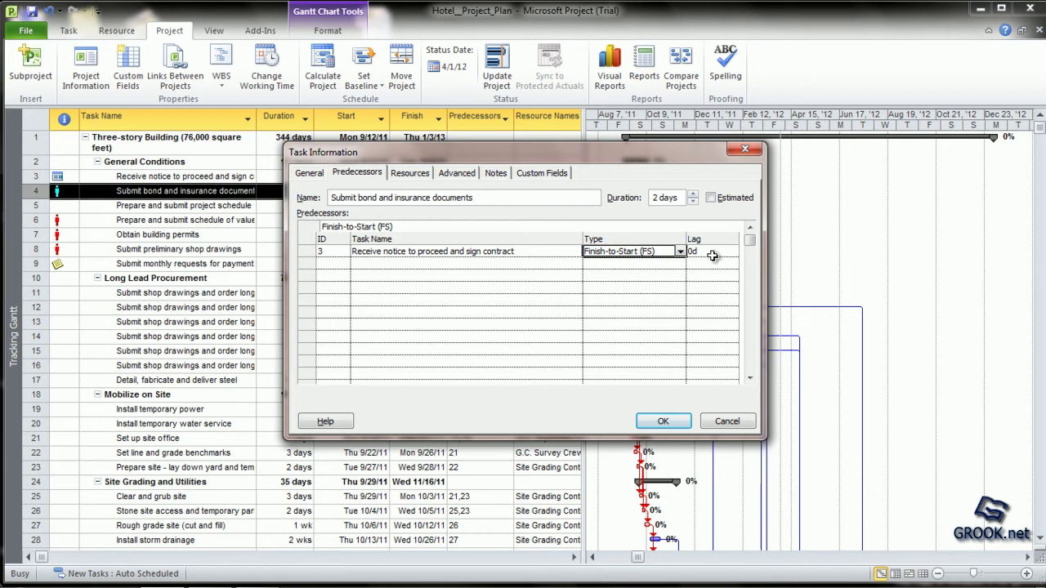
pyautogui.click(744, 150)
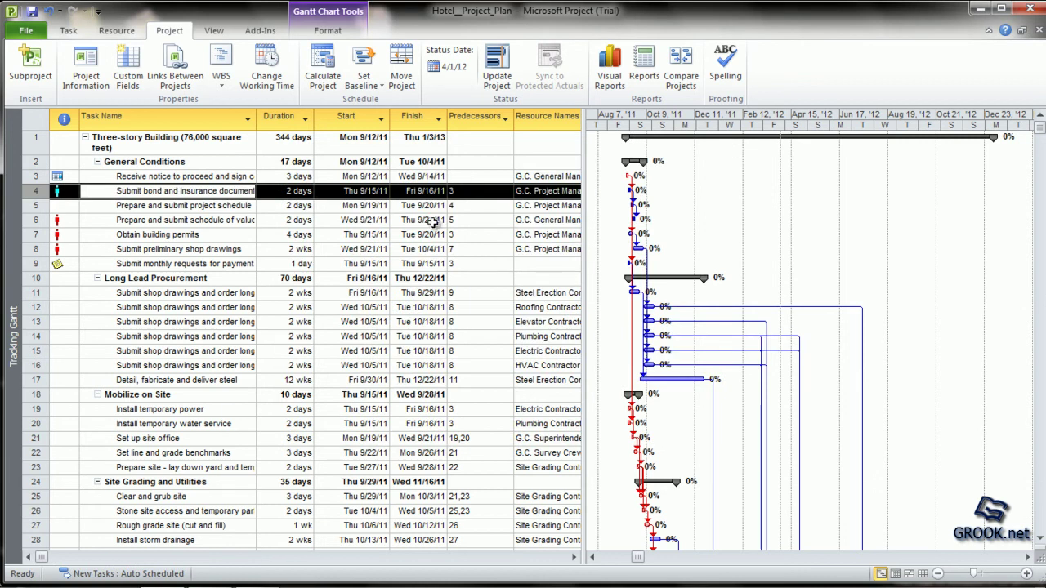
# Check the predecessor entries of tasks 5 and 7, then bring up Project Information
pyautogui.click(482, 213)
pyautogui.click(486, 234)
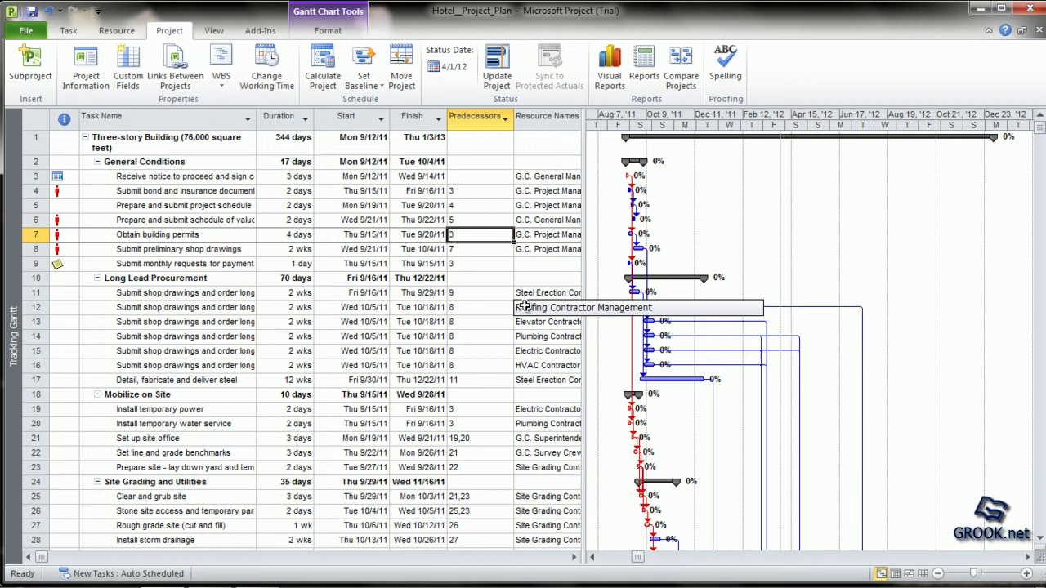
pyautogui.click(91, 69)
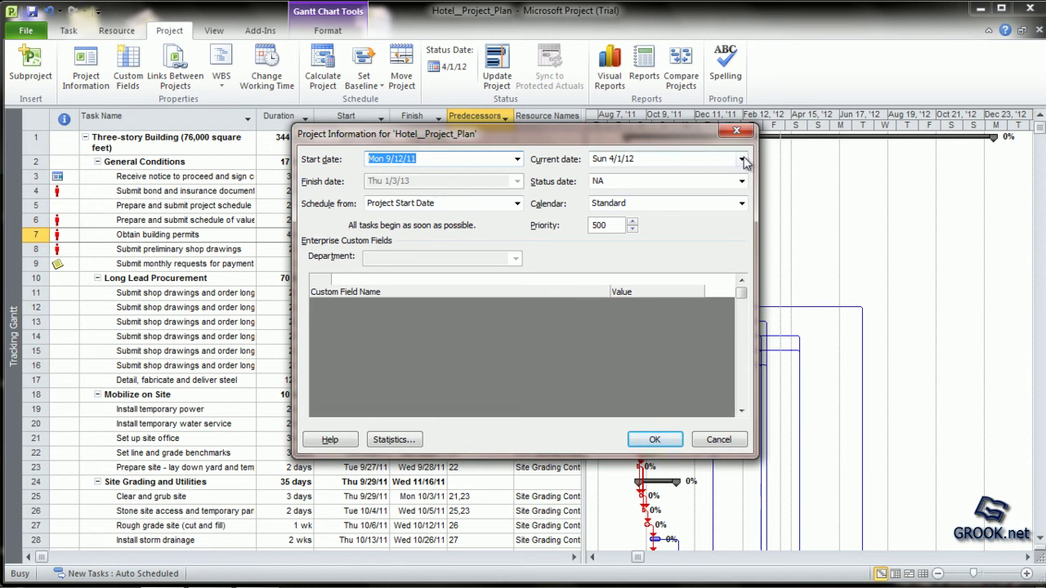
# Dismiss the Project Information dialog to return to the task table and Gantt chart
pyautogui.click(737, 131)
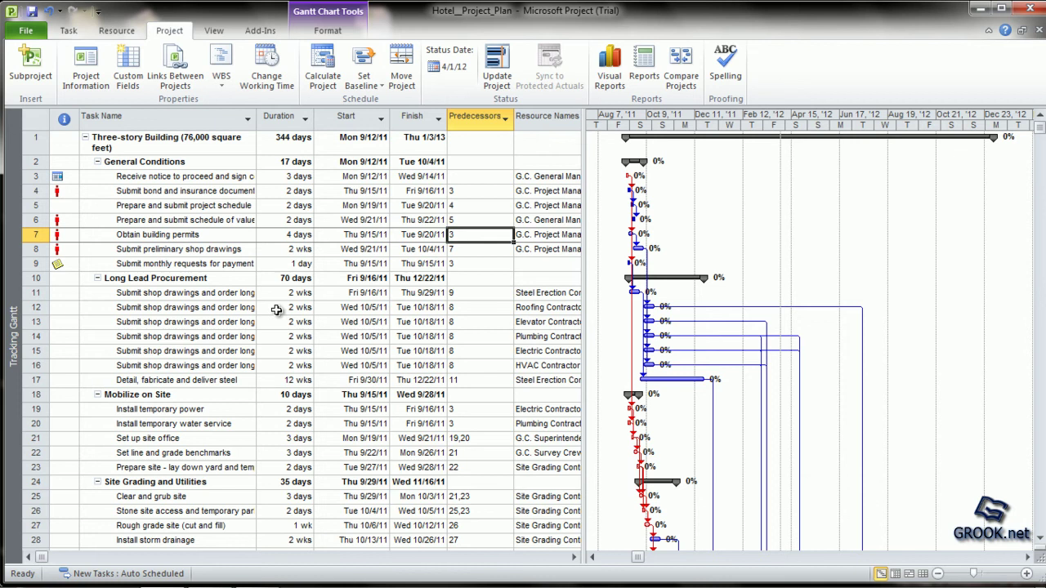
pyautogui.click(546, 118)
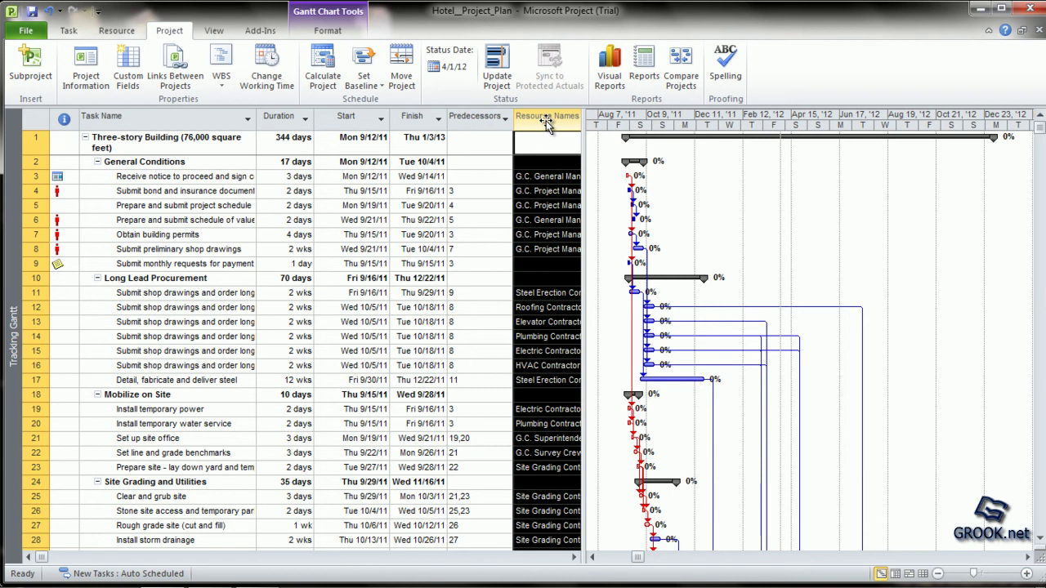
pyautogui.doubleClick(169, 176)
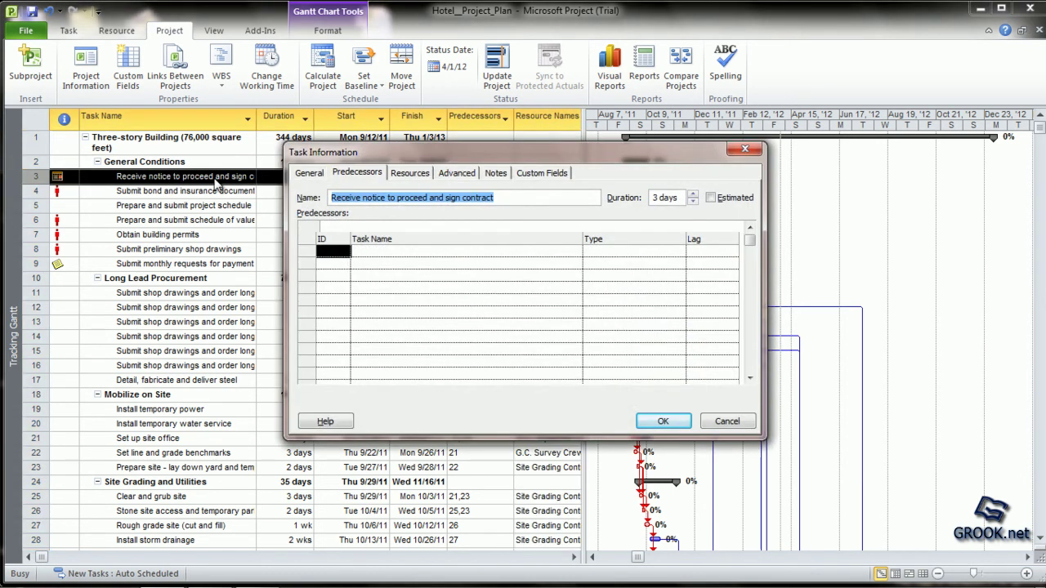
pyautogui.click(405, 172)
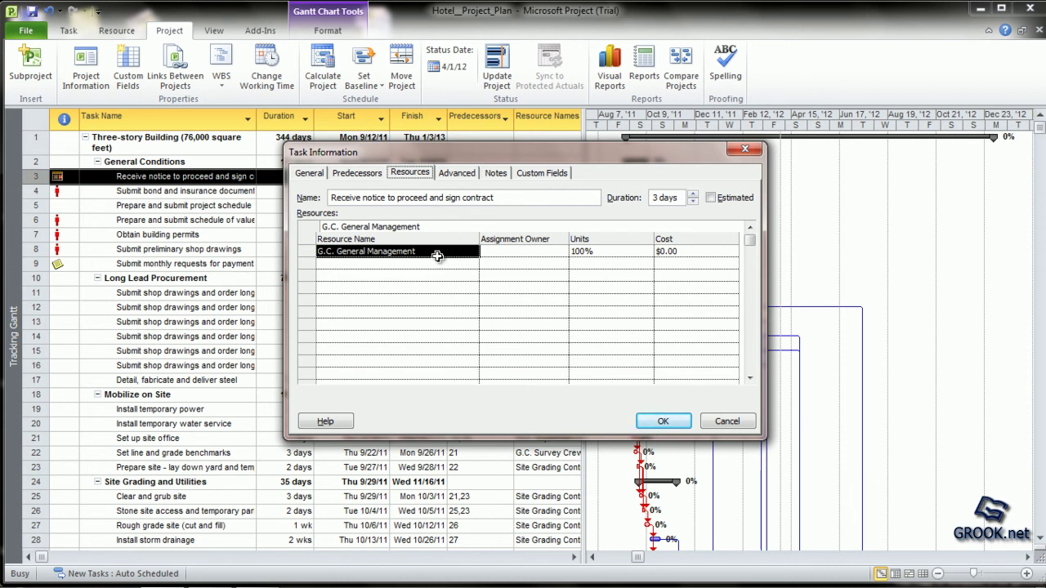
pyautogui.click(691, 252)
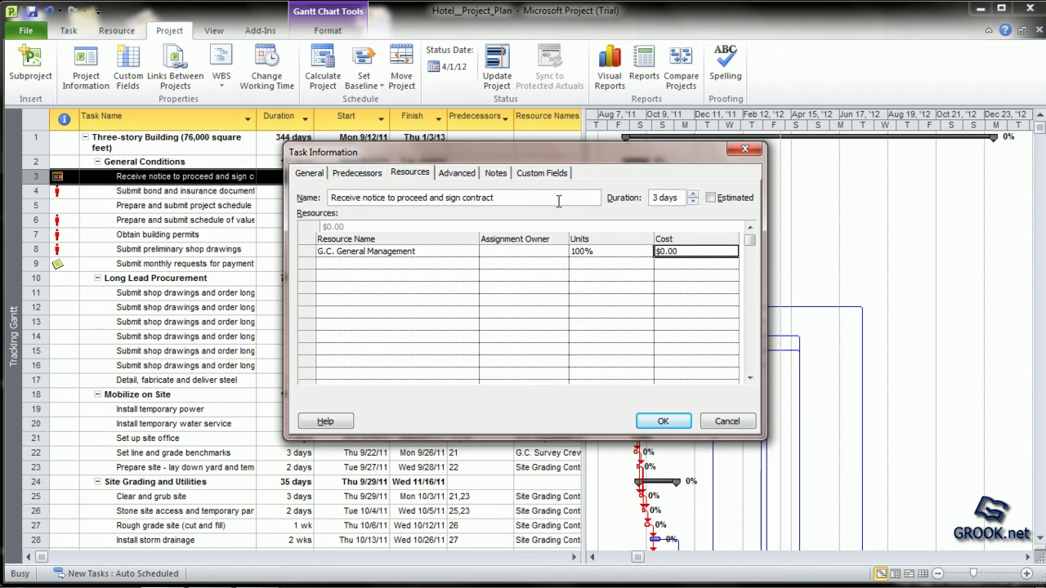
pyautogui.click(743, 149)
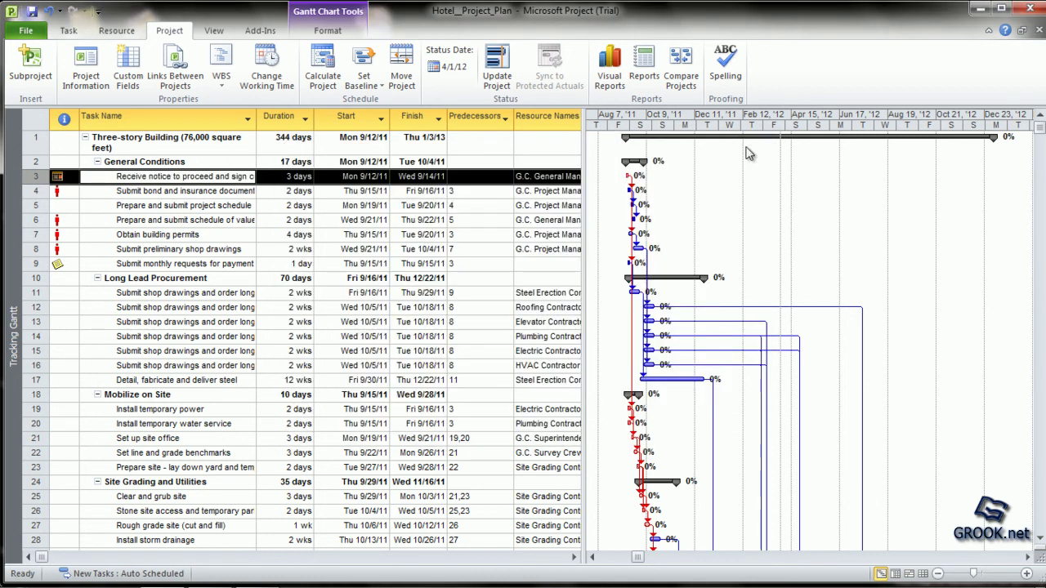
pyautogui.click(69, 31)
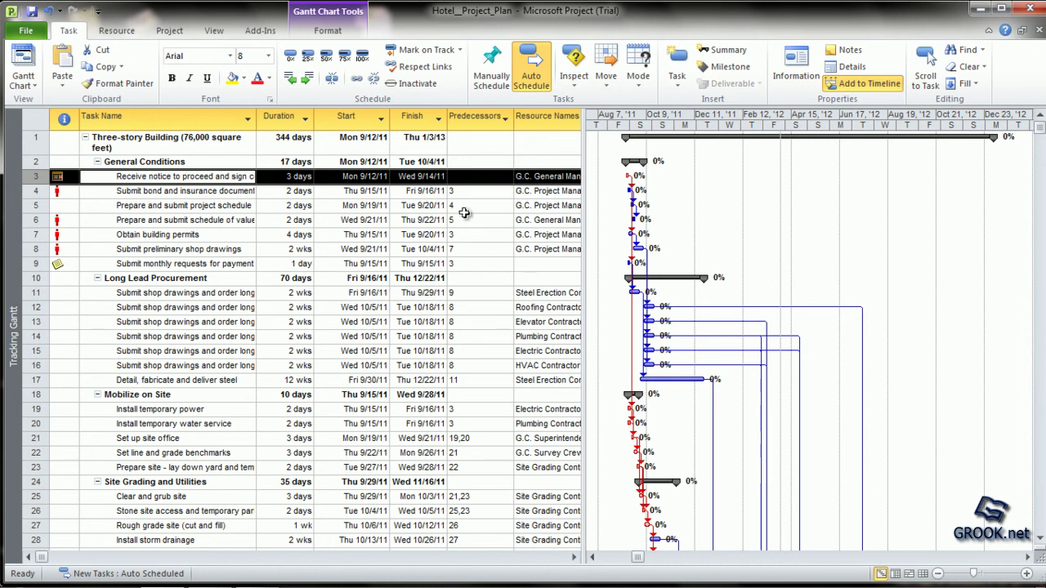
pyautogui.click(171, 32)
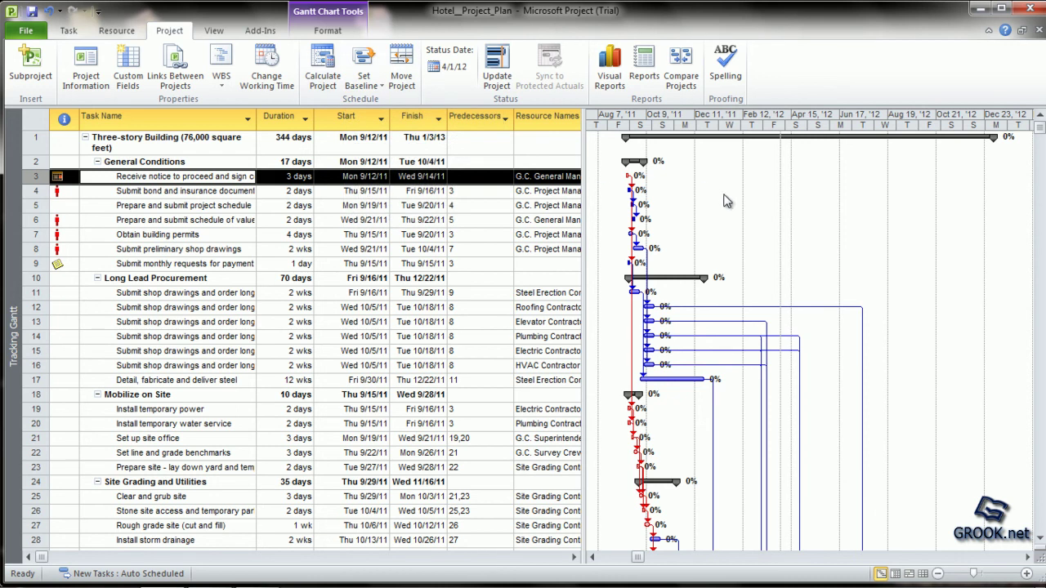
pyautogui.click(214, 33)
pyautogui.click(25, 82)
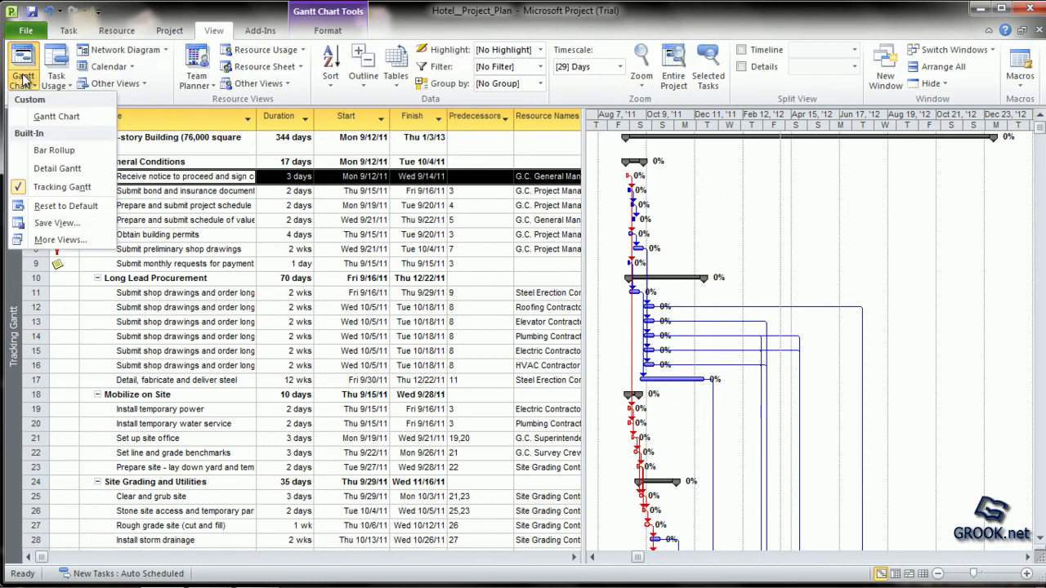
pyautogui.click(54, 116)
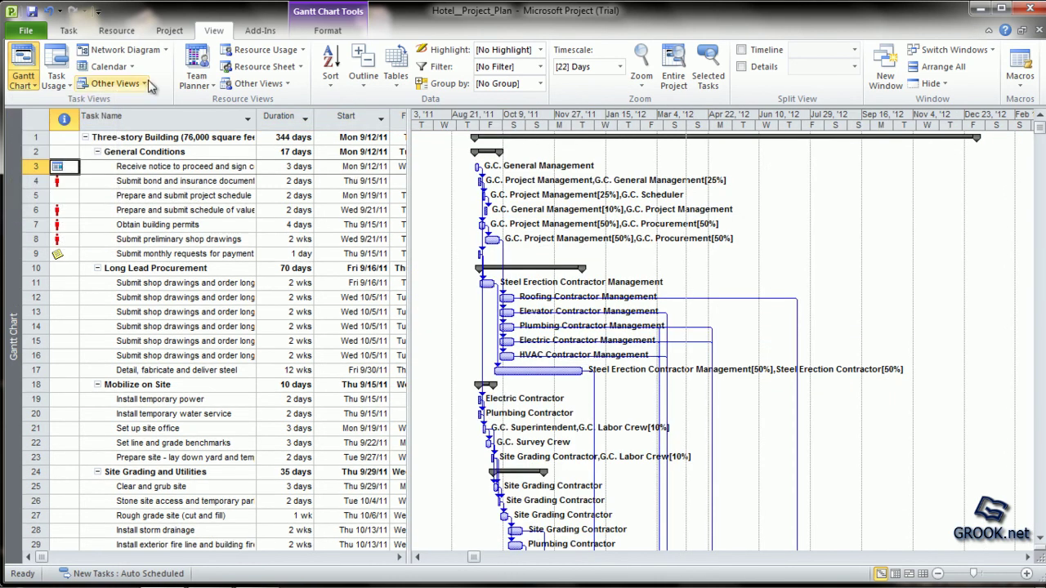
pyautogui.click(22, 81)
pyautogui.click(62, 189)
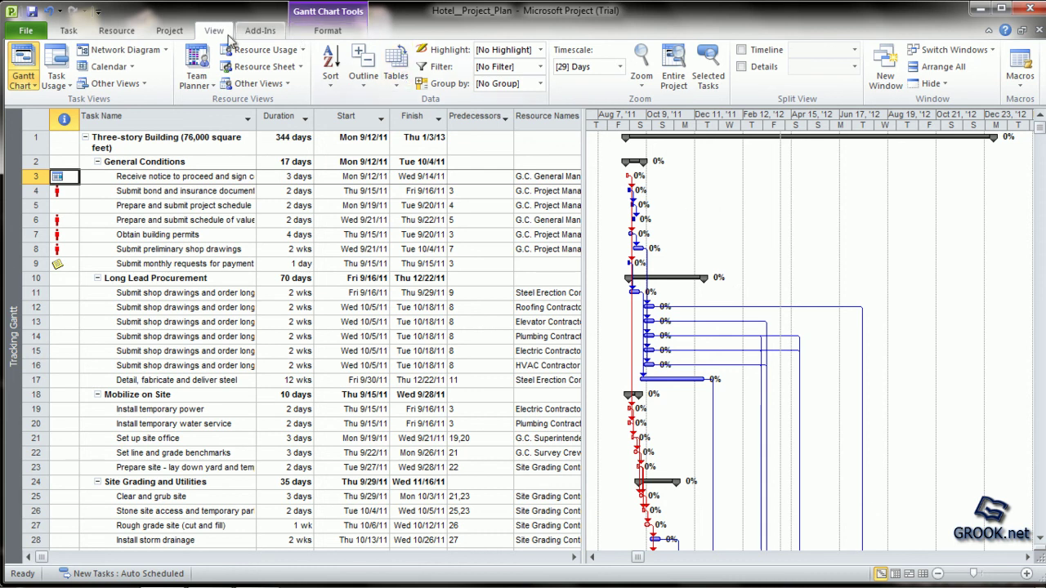
pyautogui.click(172, 31)
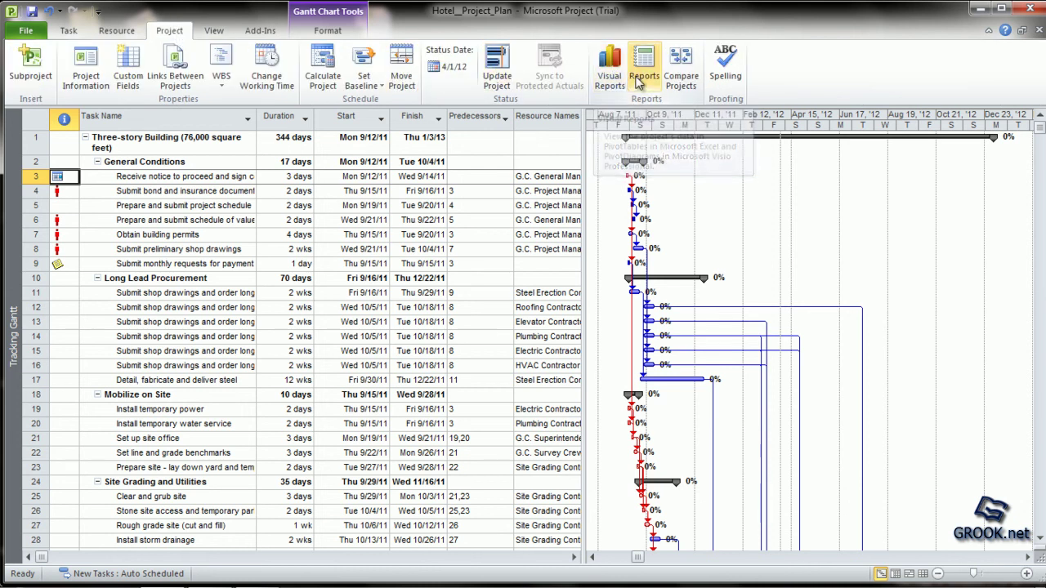
# Preview the Earned Value Over Time, Baseline Cost and Baseline Report (Metric) Visual Reports templates
pyautogui.click(612, 77)
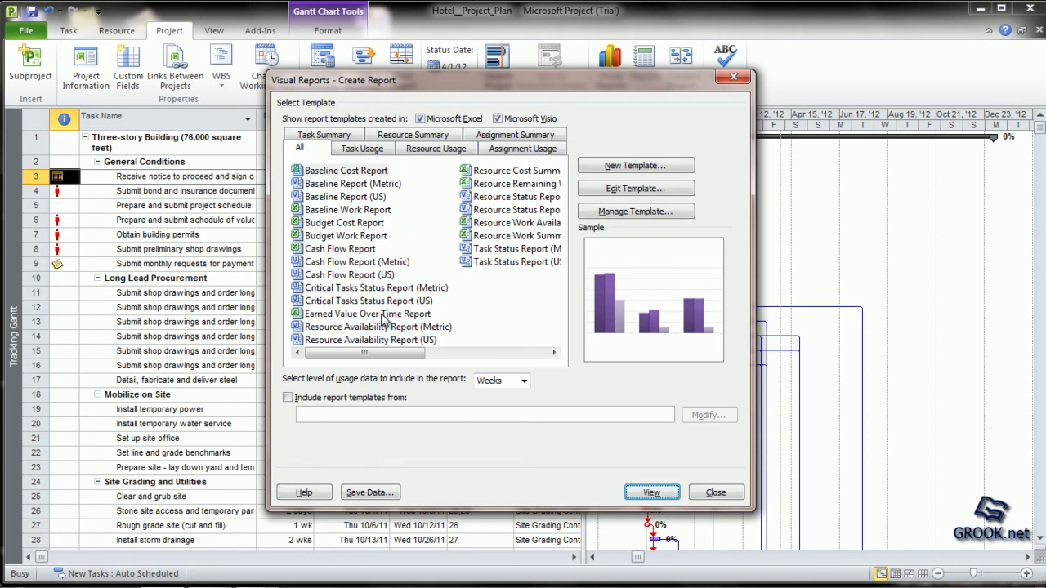
pyautogui.click(373, 319)
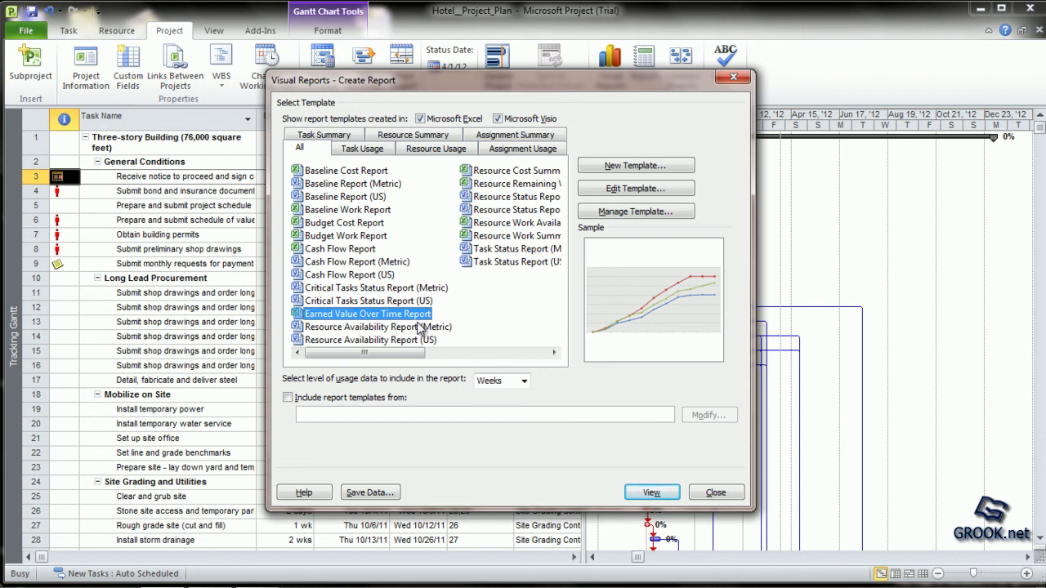
pyautogui.click(338, 172)
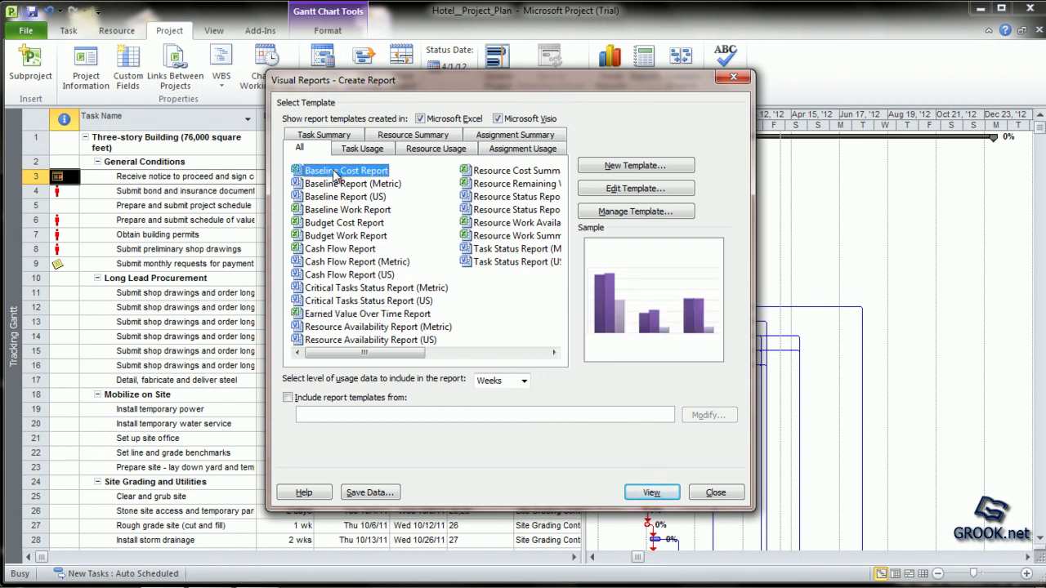
pyautogui.click(335, 185)
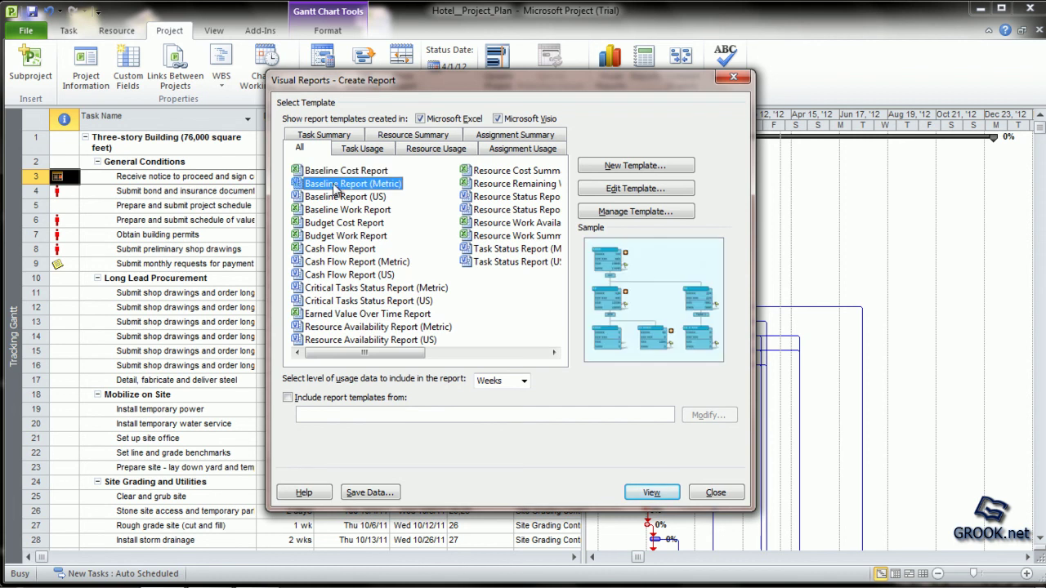